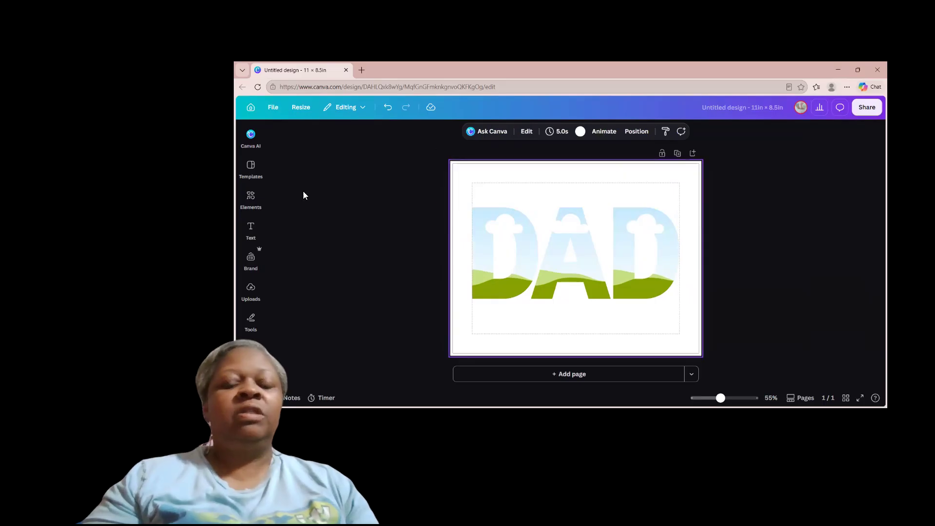
# Step: Add the uploaded photo of the woman sitting in the blue car and place it in the first D letter frame
pyautogui.click(252, 196)
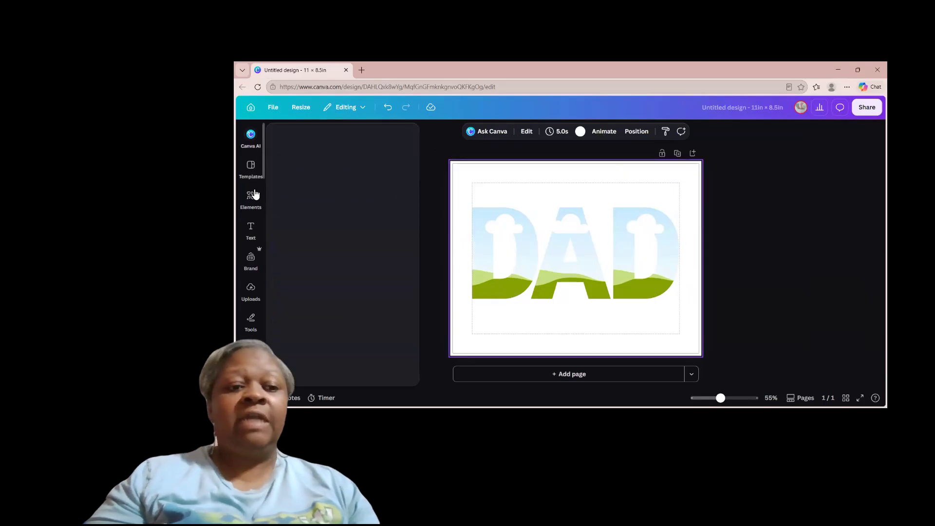
pyautogui.click(251, 230)
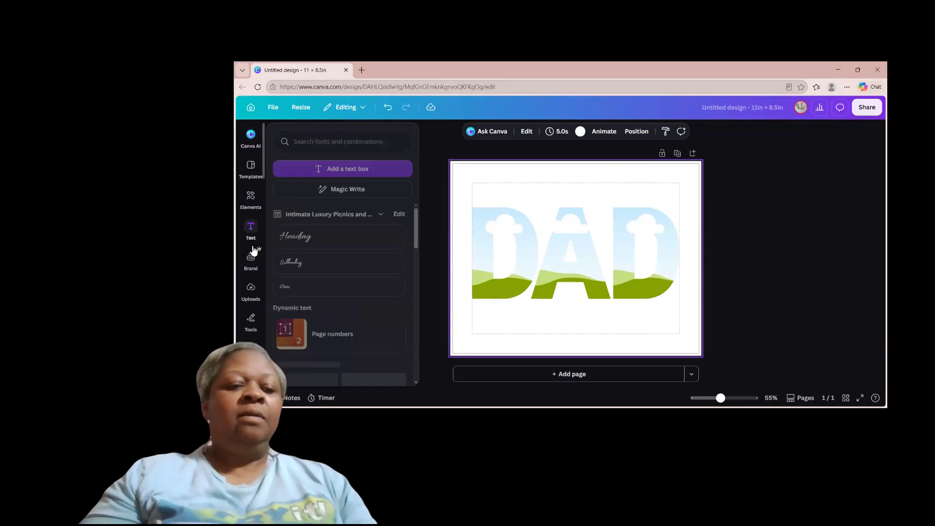
pyautogui.click(253, 292)
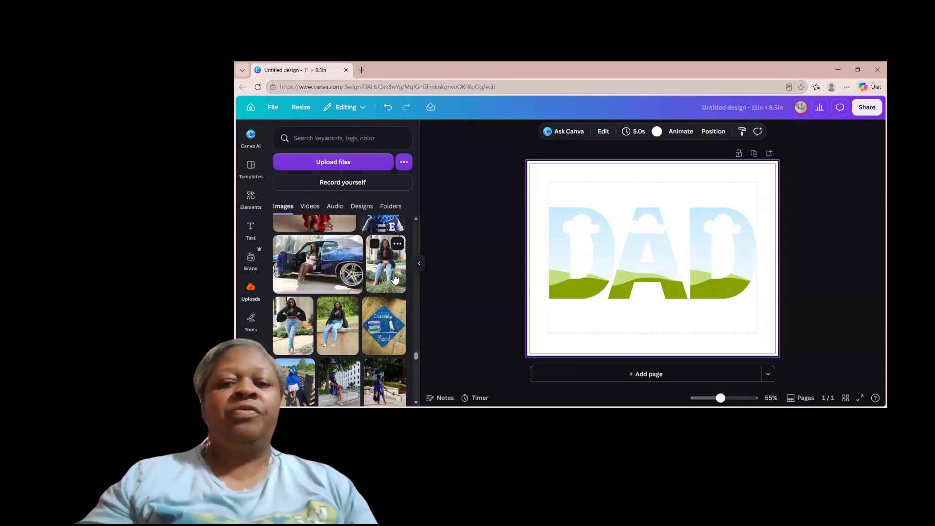
pyautogui.click(325, 268)
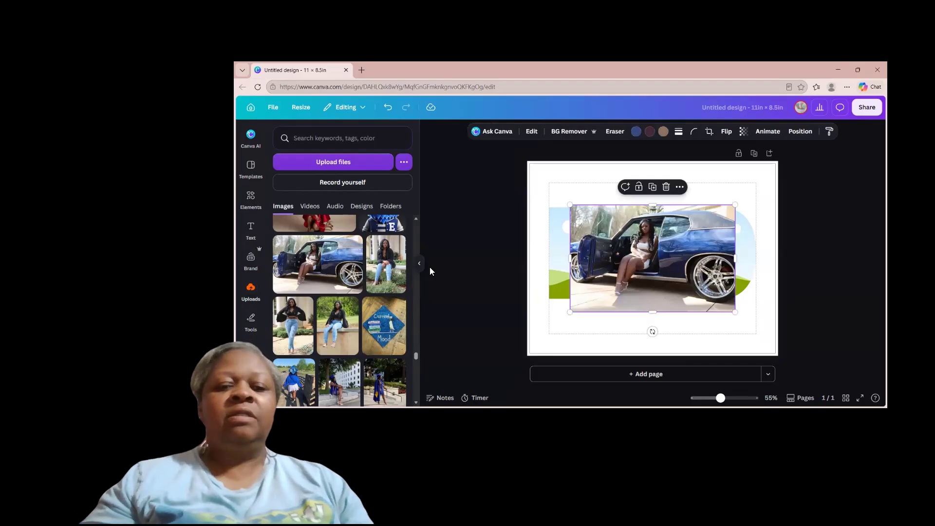
pyautogui.click(417, 265)
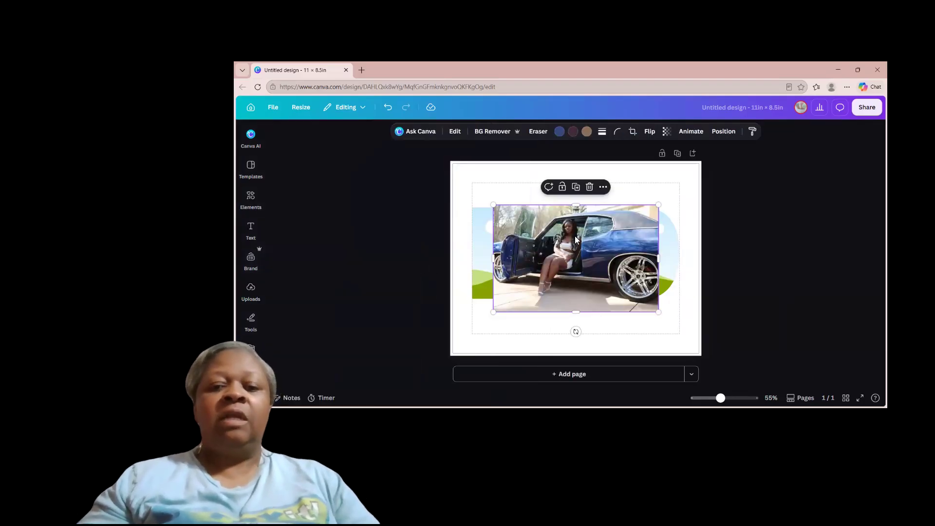
pyautogui.moveTo(574, 236); pyautogui.dragTo(504, 222)
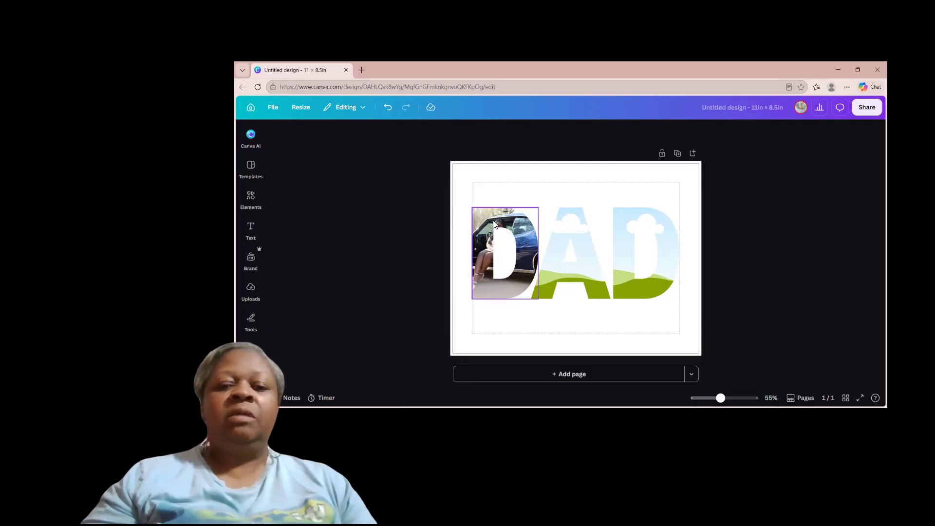
# Step: Enlarge and reposition the car photo inside the first D so the seated woman shows in the letter's curved side
pyautogui.doubleClick(494, 223)
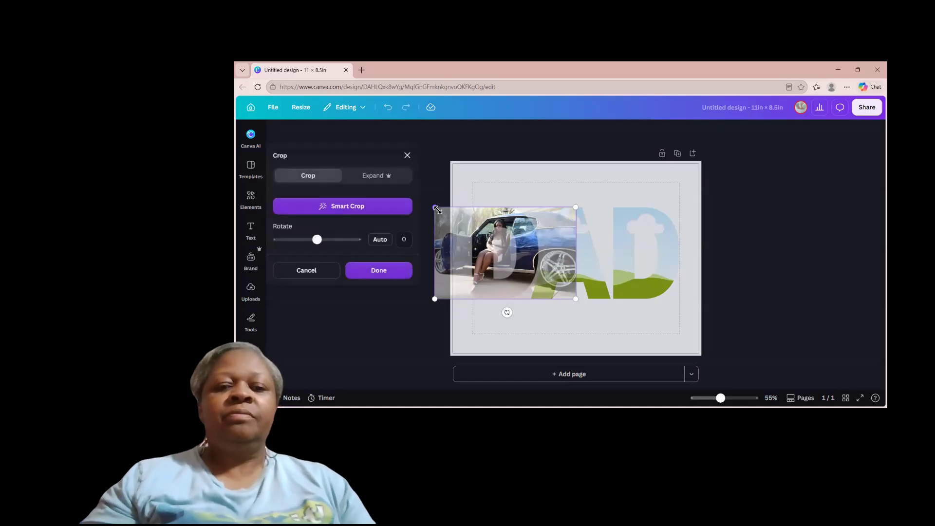
pyautogui.moveTo(436, 208); pyautogui.dragTo(414, 197)
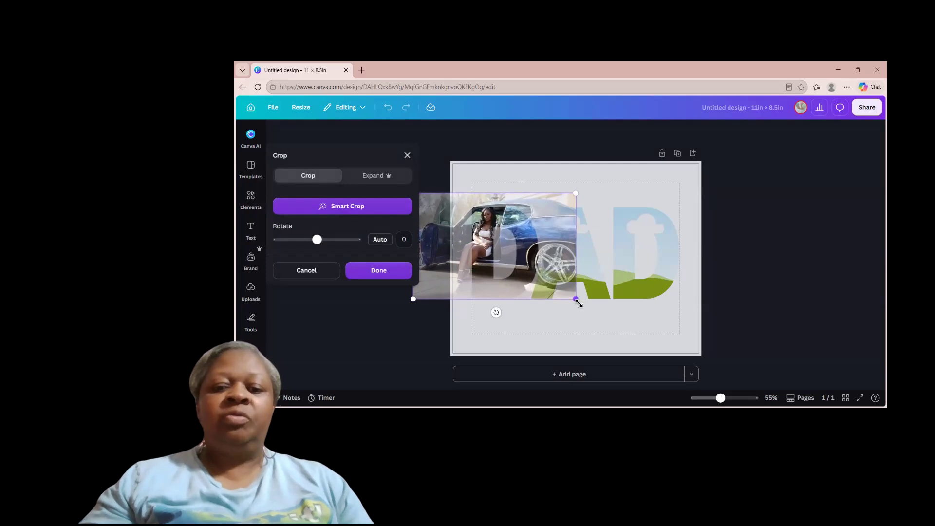
pyautogui.moveTo(578, 304); pyautogui.dragTo(593, 315)
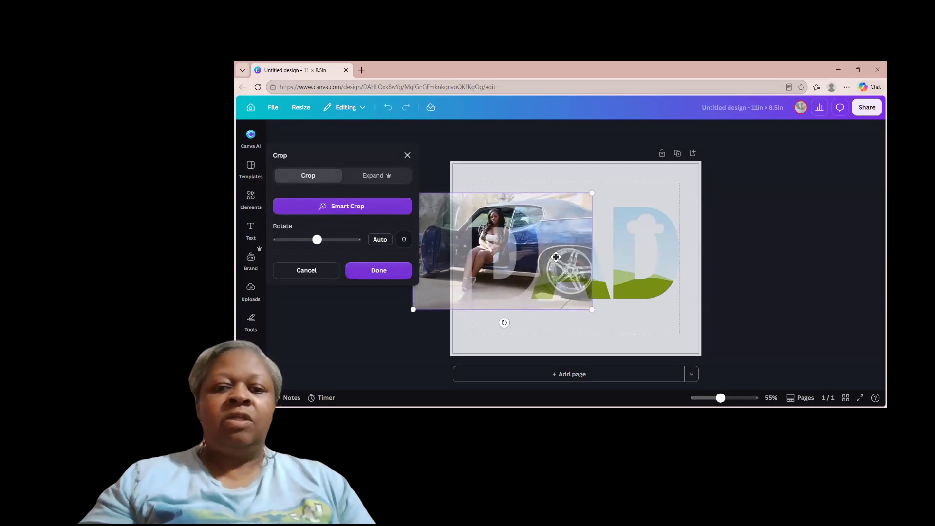
pyautogui.moveTo(541, 236); pyautogui.dragTo(566, 246)
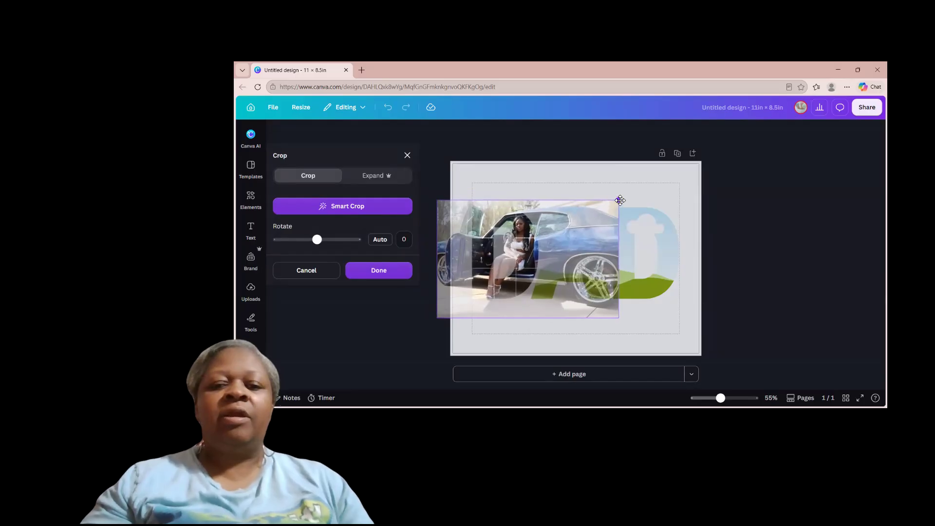
pyautogui.moveTo(592, 212); pyautogui.dragTo(588, 214)
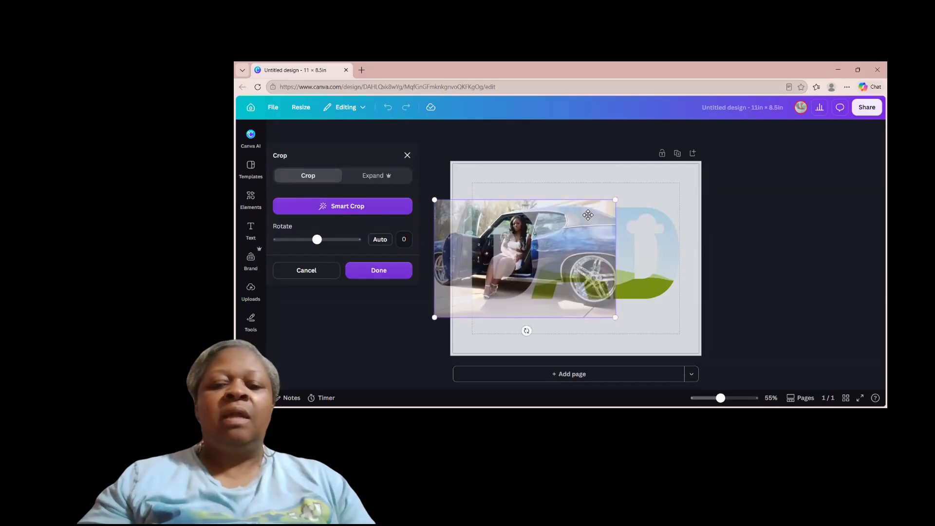
pyautogui.click(587, 184)
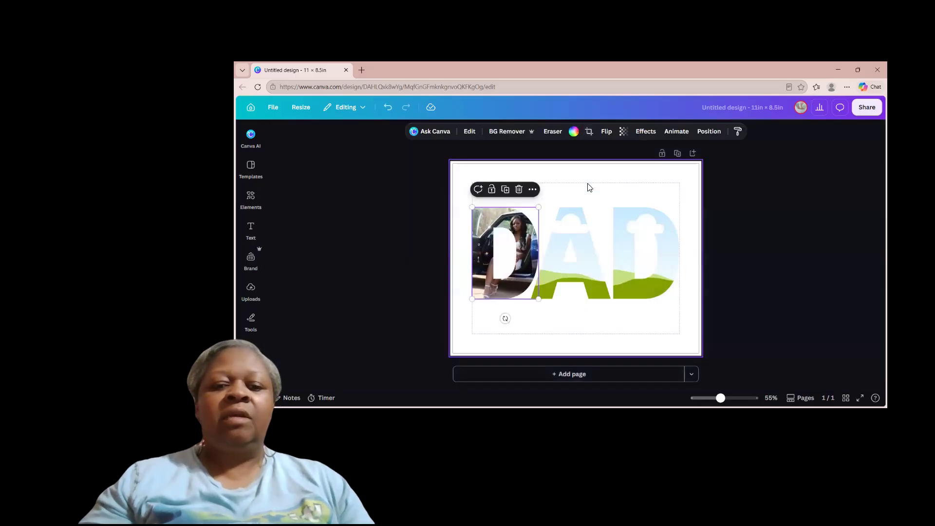
pyautogui.click(554, 184)
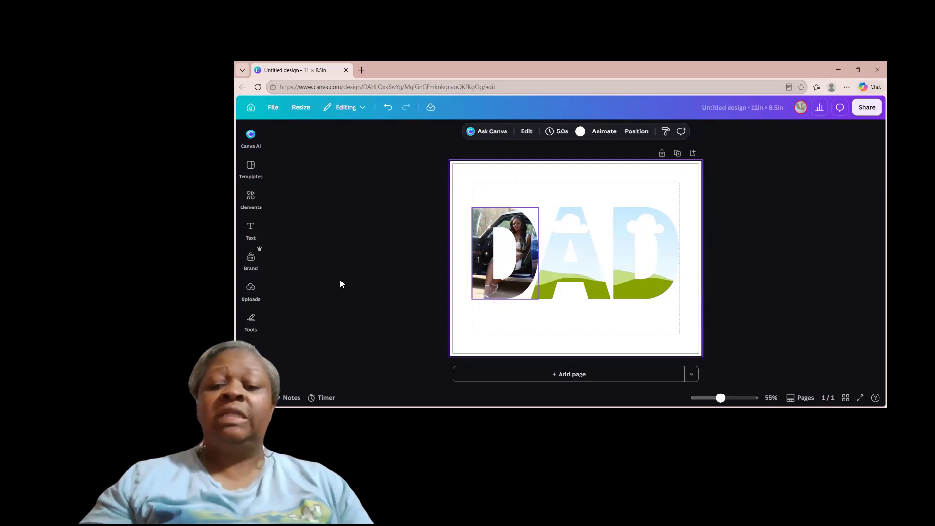
# Step: Add the uploaded photo of the graduate in blue sitting on the stone ledge and place it in the A letter frame
pyautogui.click(252, 295)
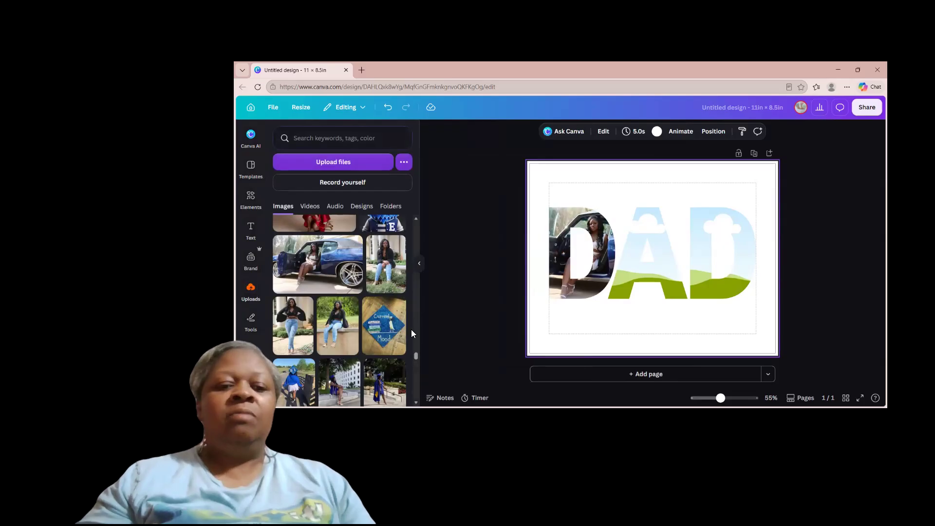
pyautogui.scroll(-1, 343, 359)
pyautogui.click(344, 359)
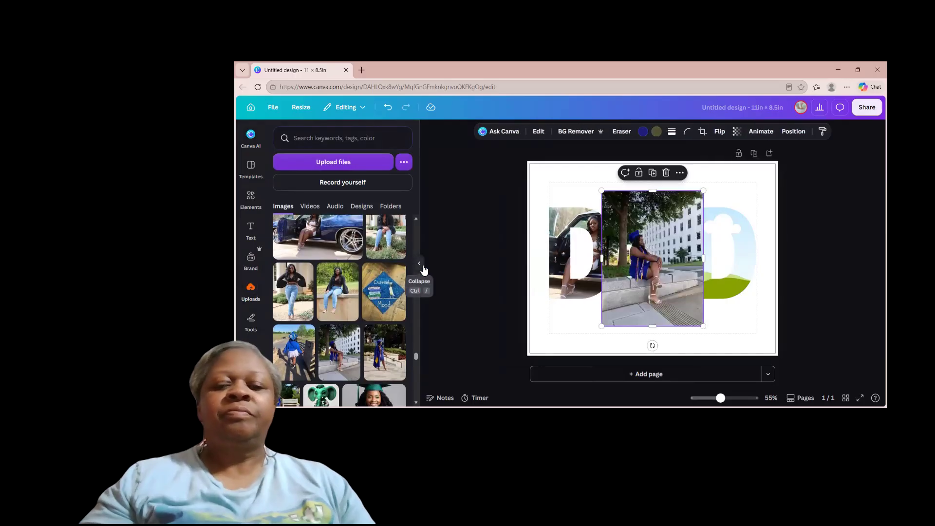
pyautogui.click(420, 264)
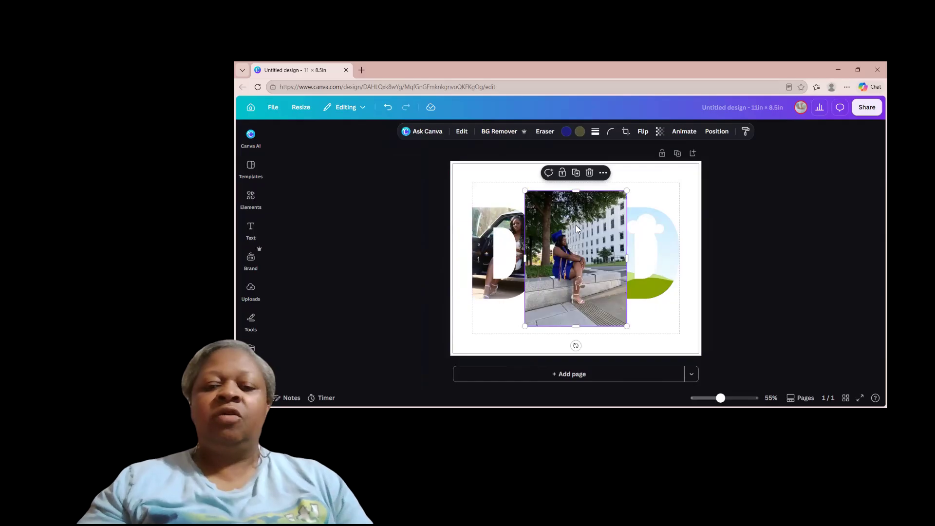
pyautogui.moveTo(562, 235); pyautogui.dragTo(575, 232)
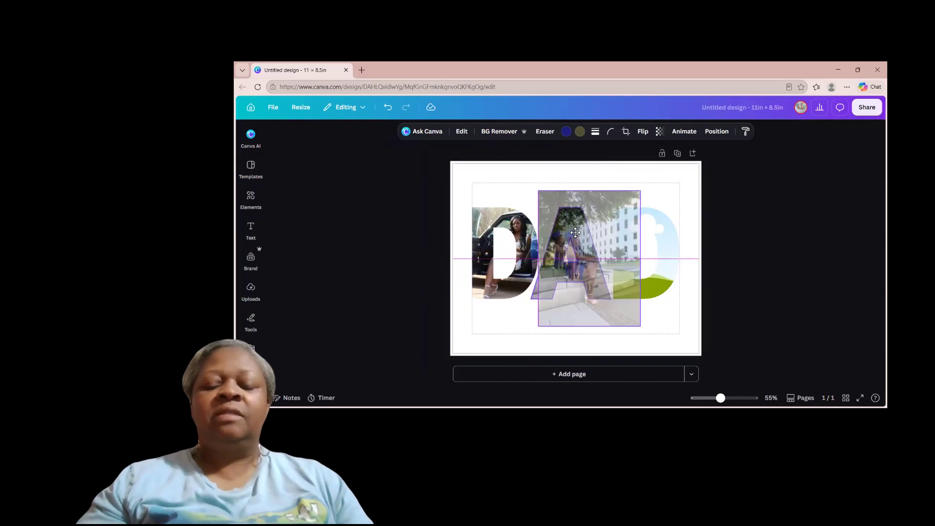
pyautogui.moveTo(575, 233); pyautogui.dragTo(573, 234)
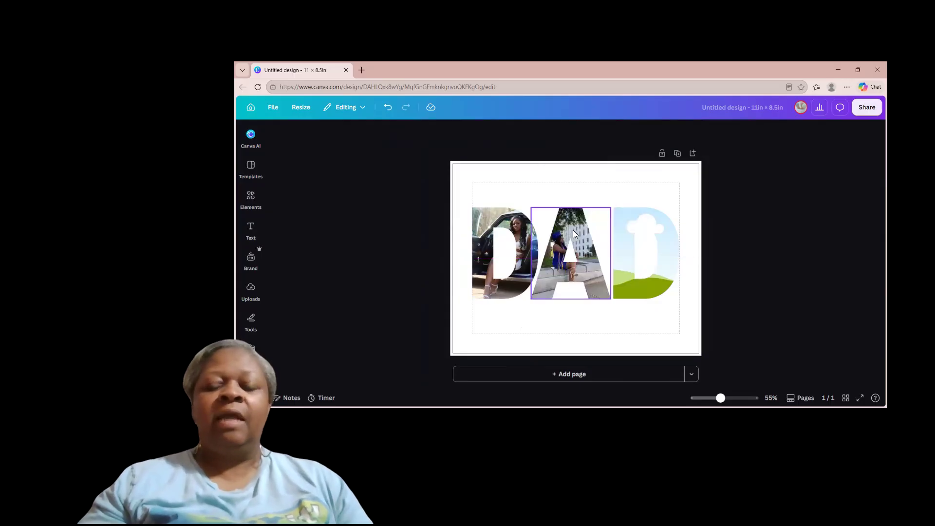
pyautogui.click(570, 196)
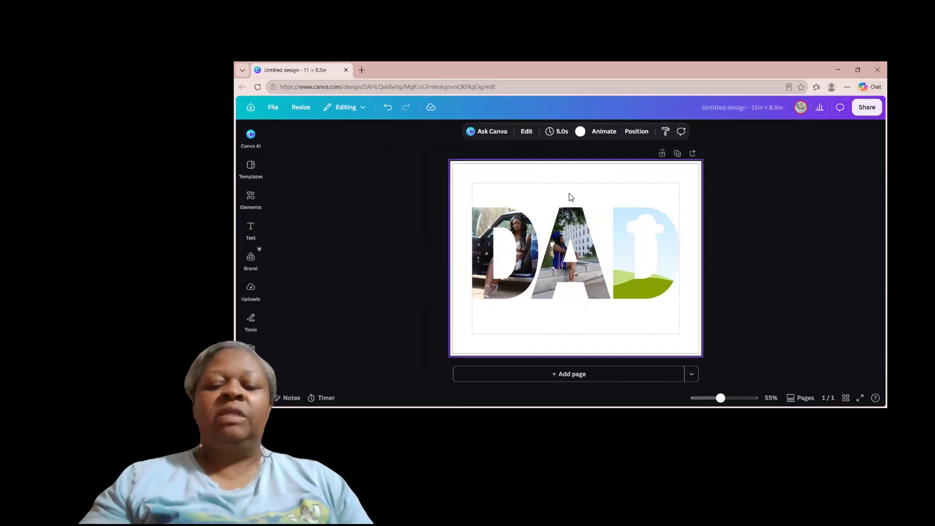
# Step: Enlarge and reposition the graduate photo inside the A so her face and cap show above the letter's inner triangle
pyautogui.click(572, 235)
pyautogui.doubleClick(572, 234)
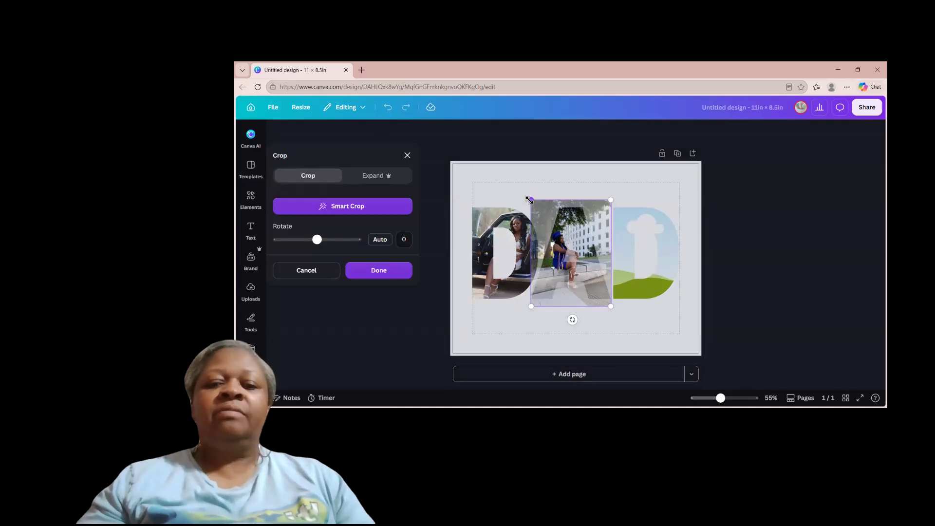
pyautogui.moveTo(522, 196); pyautogui.dragTo(499, 179)
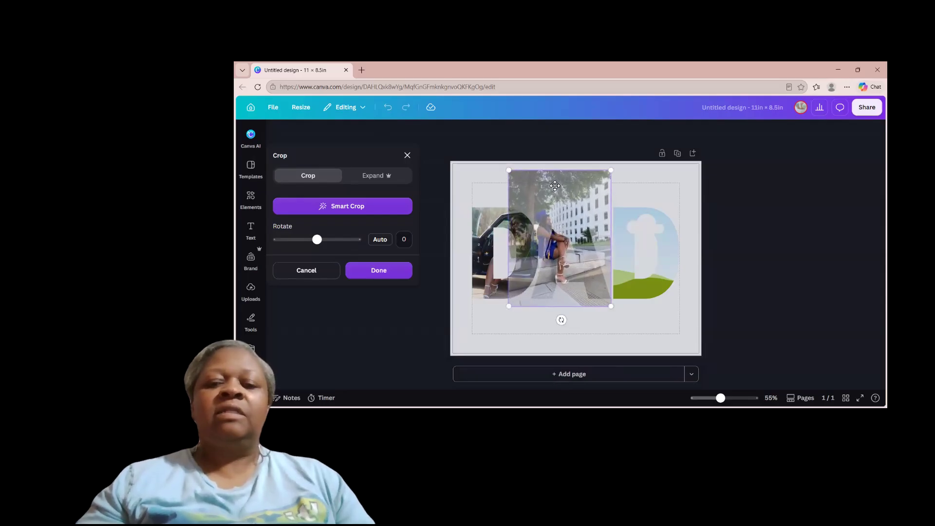
pyautogui.moveTo(561, 189); pyautogui.dragTo(589, 198)
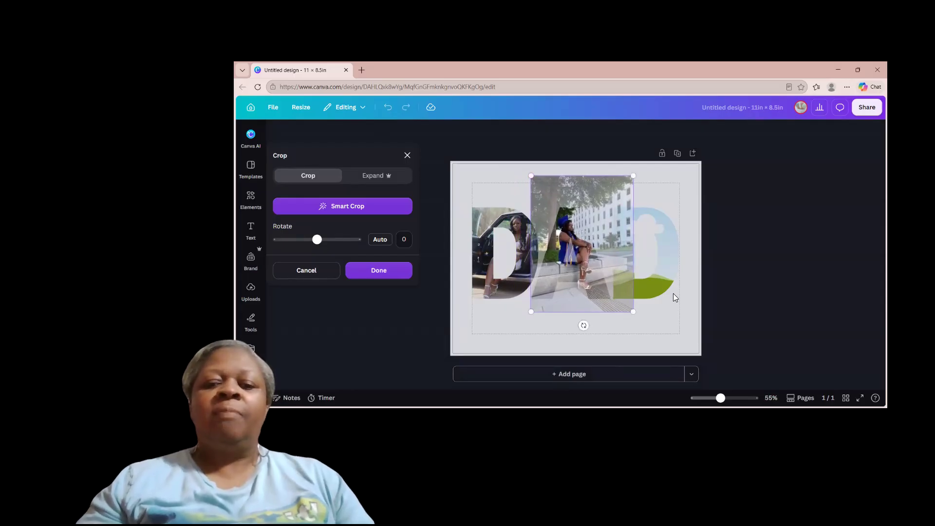
pyautogui.moveTo(636, 311); pyautogui.dragTo(665, 336)
pyautogui.moveTo(619, 251); pyautogui.dragTo(615, 239)
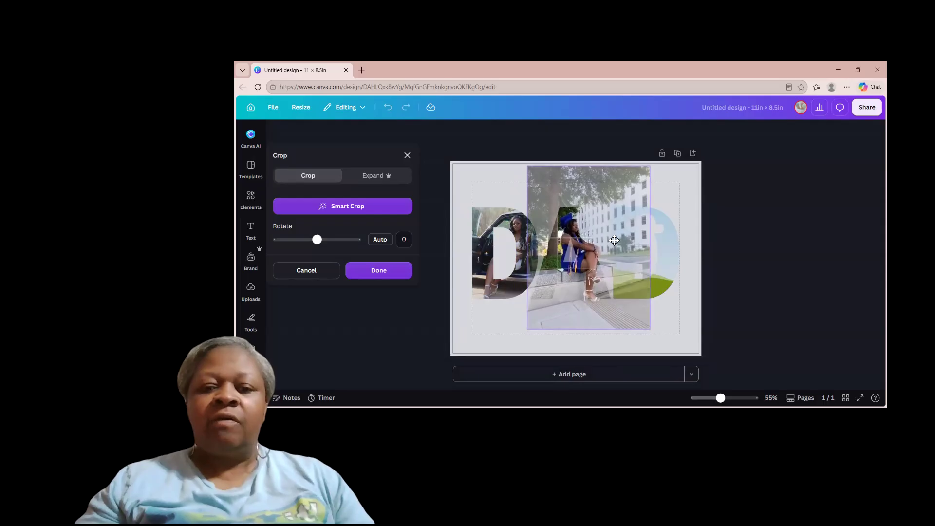
pyautogui.moveTo(651, 329); pyautogui.dragTo(666, 349)
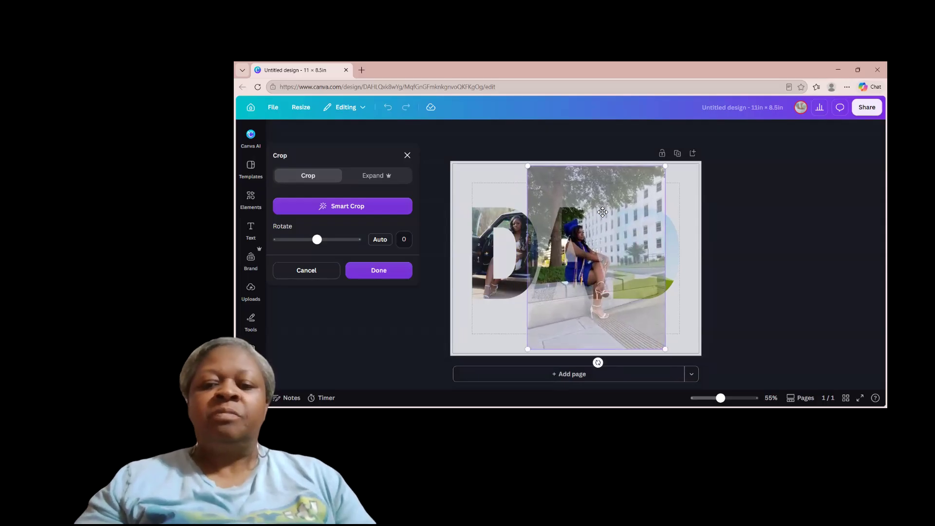
pyautogui.moveTo(598, 208); pyautogui.dragTo(594, 199)
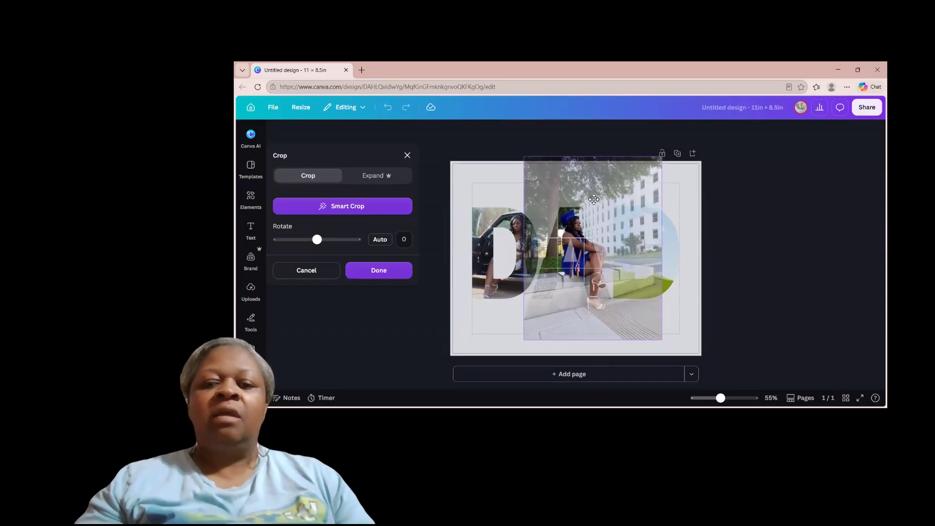
pyautogui.click(675, 193)
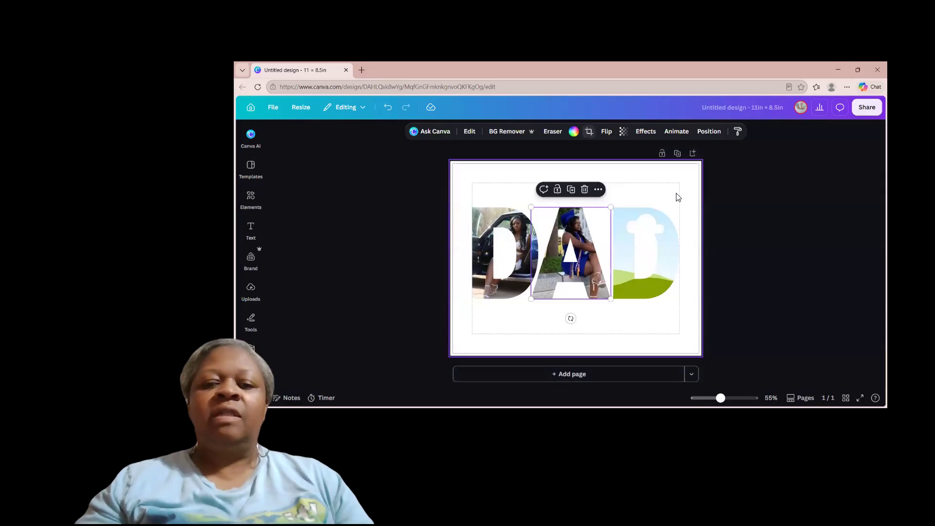
pyautogui.click(638, 185)
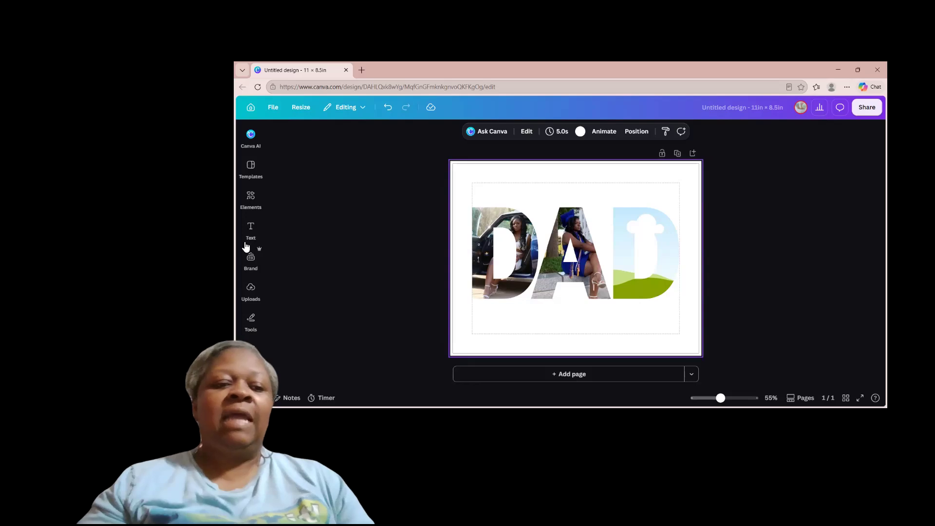
# Step: Add the uploaded photo of the woman in a black top and jeans seated in a garden and place it in the last D frame
pyautogui.click(251, 229)
pyautogui.click(250, 289)
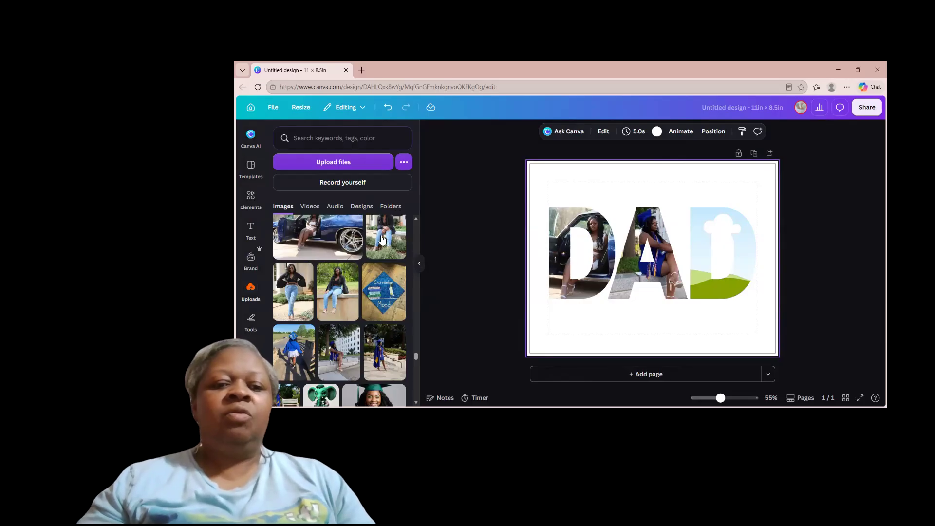
pyautogui.click(384, 239)
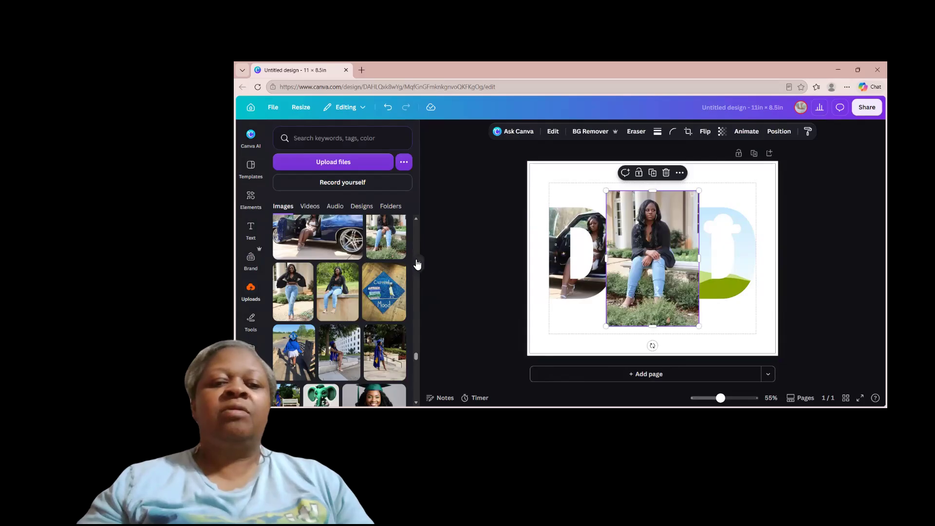
pyautogui.click(419, 263)
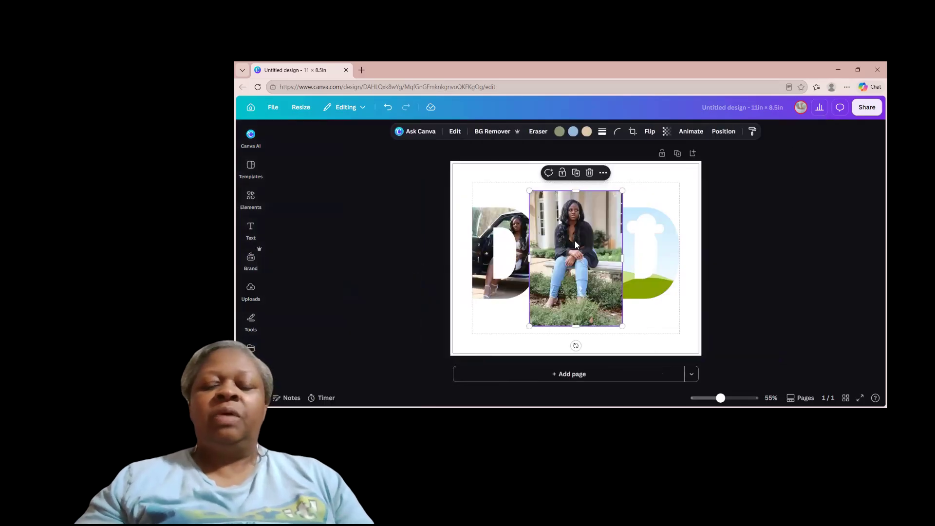
pyautogui.moveTo(575, 241); pyautogui.dragTo(620, 225)
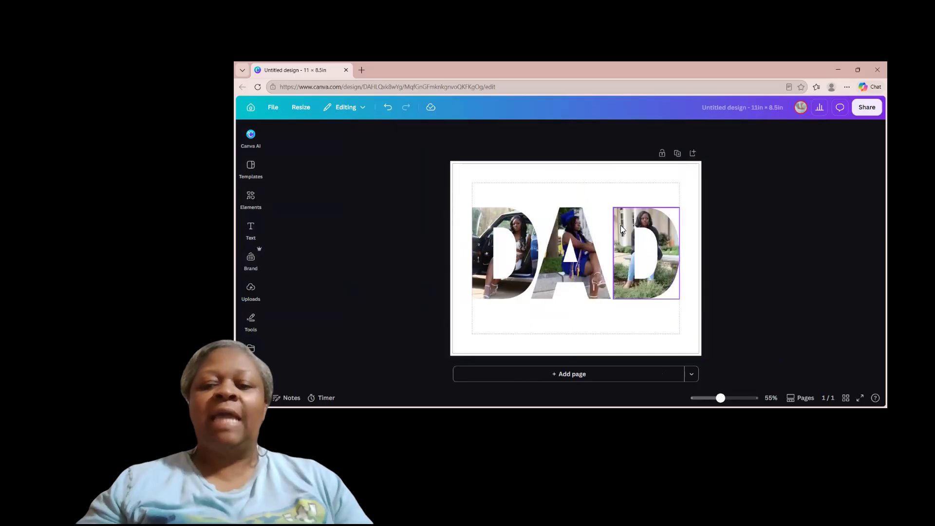
# Step: Enlarge and reposition the garden photo inside the last D so the woman shows in the letter's straight stem
pyautogui.doubleClick(652, 225)
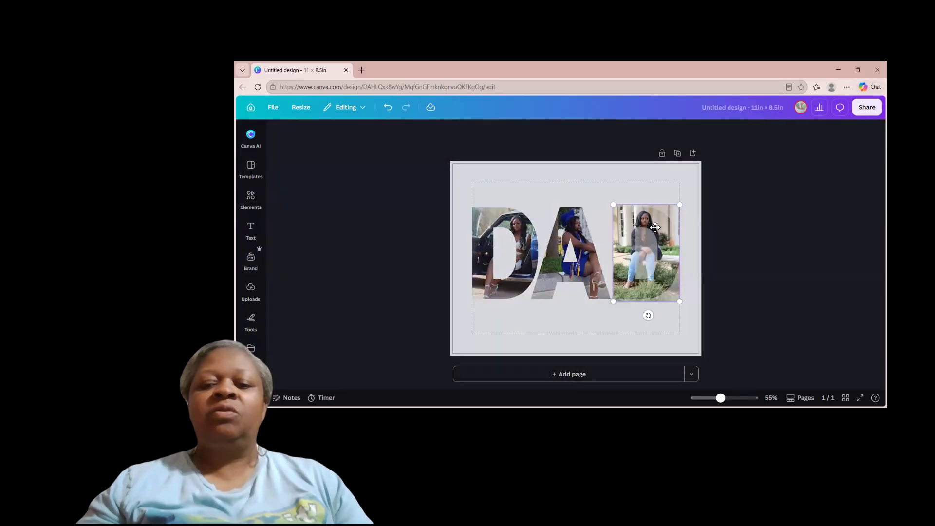
pyautogui.moveTo(679, 204); pyautogui.dragTo(658, 221)
pyautogui.click(691, 185)
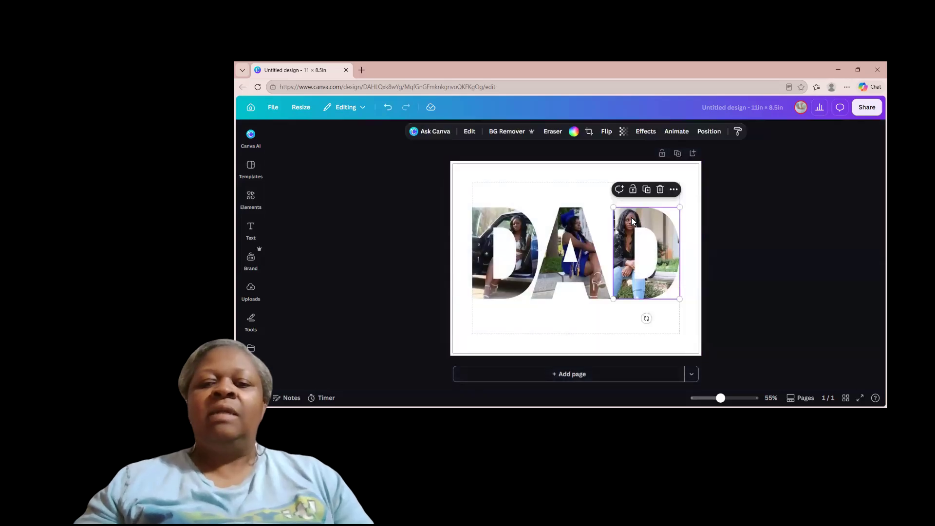
# Step: Resize and shift the garden photo inside the last D so the woman shows in the letter's curved side
pyautogui.doubleClick(664, 229)
pyautogui.moveTo(679, 200); pyautogui.dragTo(700, 212)
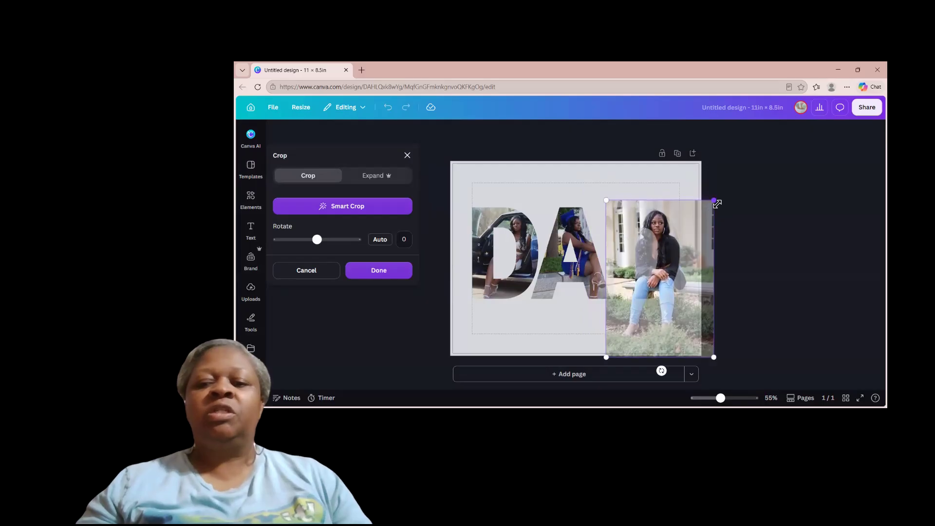
pyautogui.moveTo(712, 201); pyautogui.dragTo(711, 203)
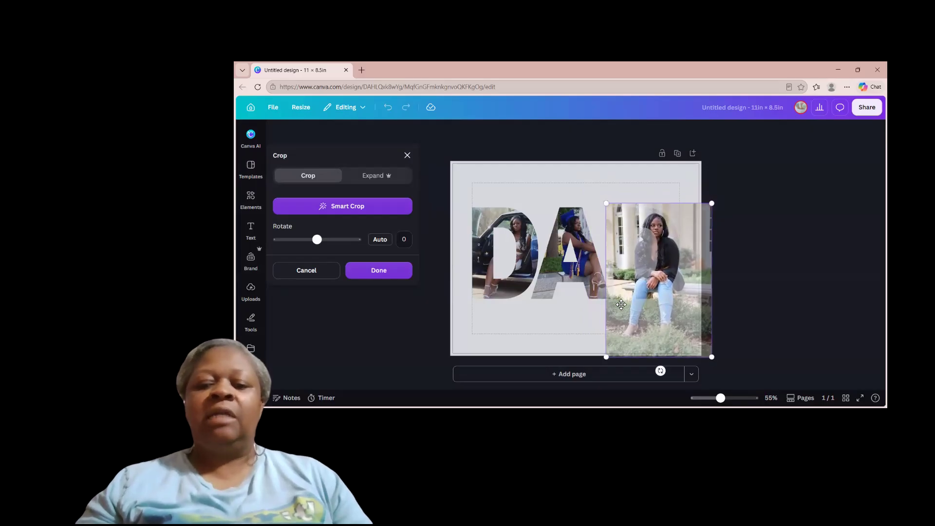
pyautogui.moveTo(609, 358); pyautogui.dragTo(612, 351)
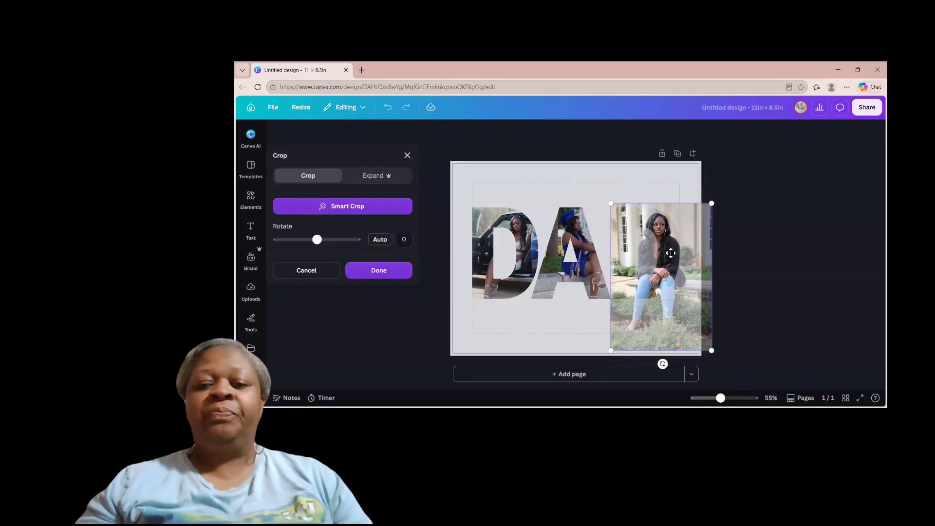
pyautogui.moveTo(669, 246); pyautogui.dragTo(668, 247)
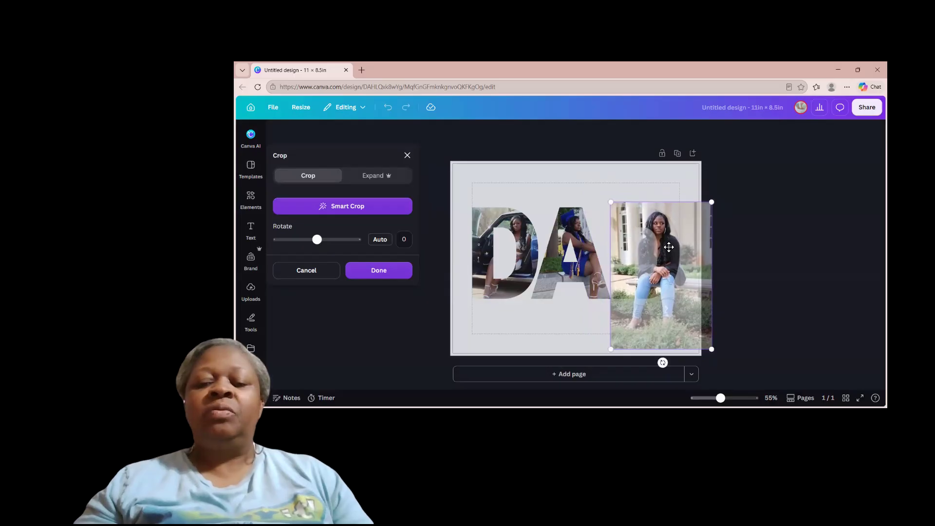
pyautogui.click(680, 190)
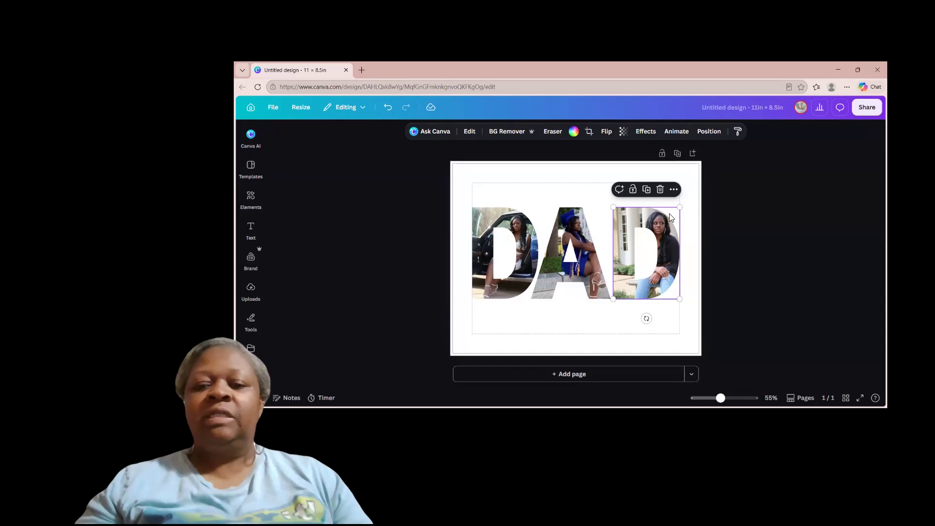
# Step: Enlarge and centre the garden photo inside the last D so the woman's face shows above the letter's inner opening
pyautogui.doubleClick(663, 231)
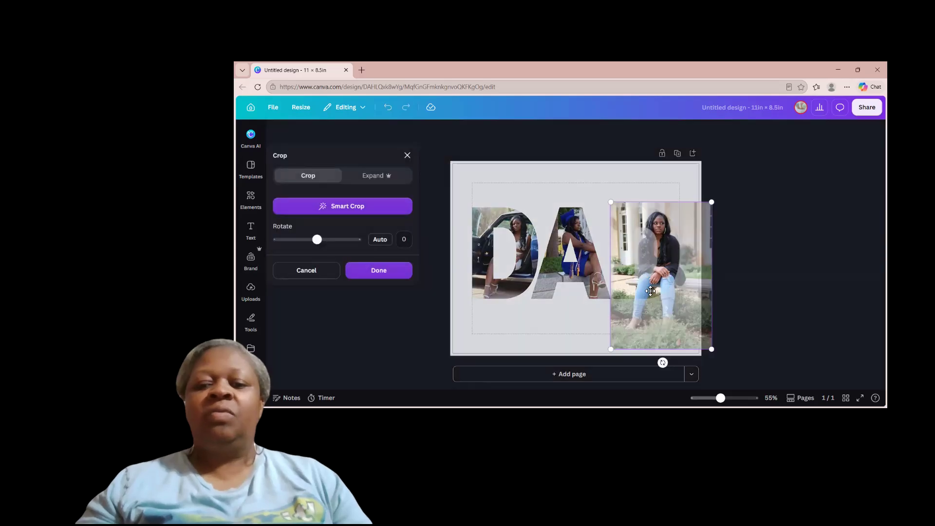
pyautogui.moveTo(610, 202); pyautogui.dragTo(558, 193)
pyautogui.moveTo(643, 179); pyautogui.dragTo(655, 218)
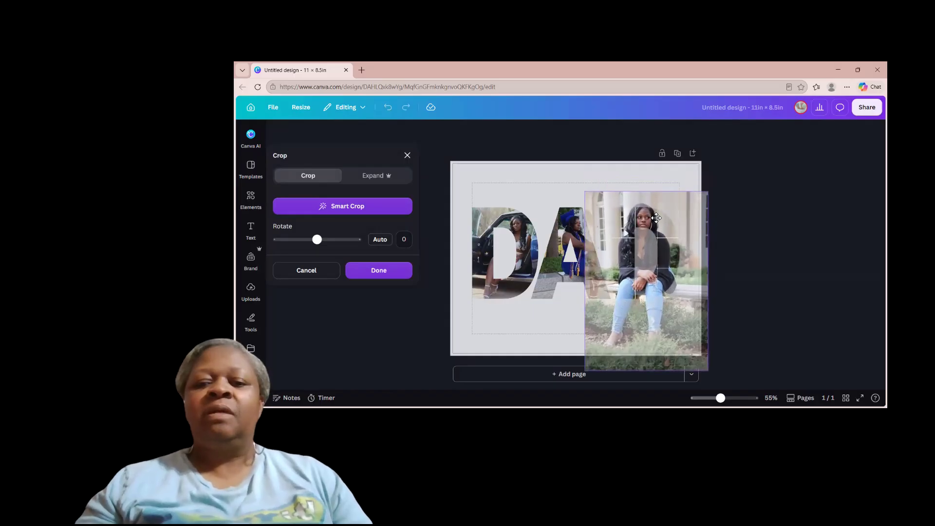
pyautogui.click(672, 186)
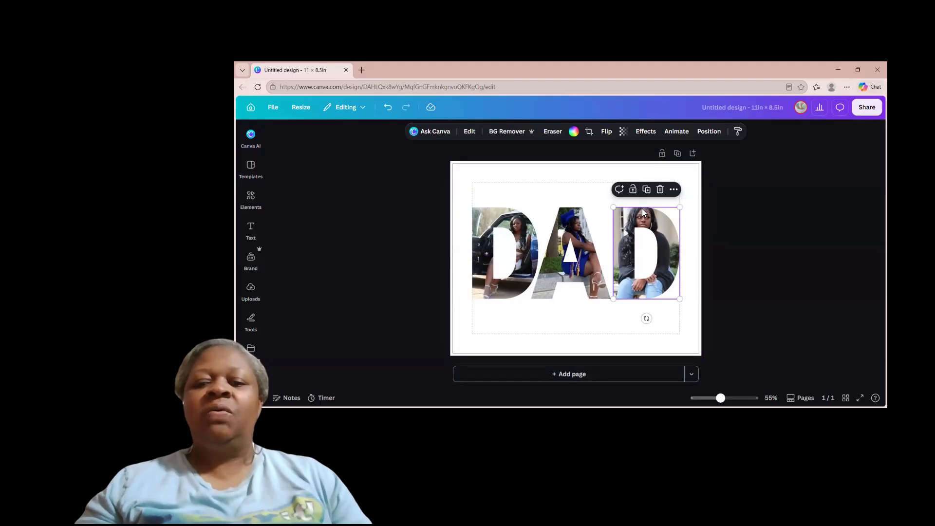
pyautogui.doubleClick(656, 218)
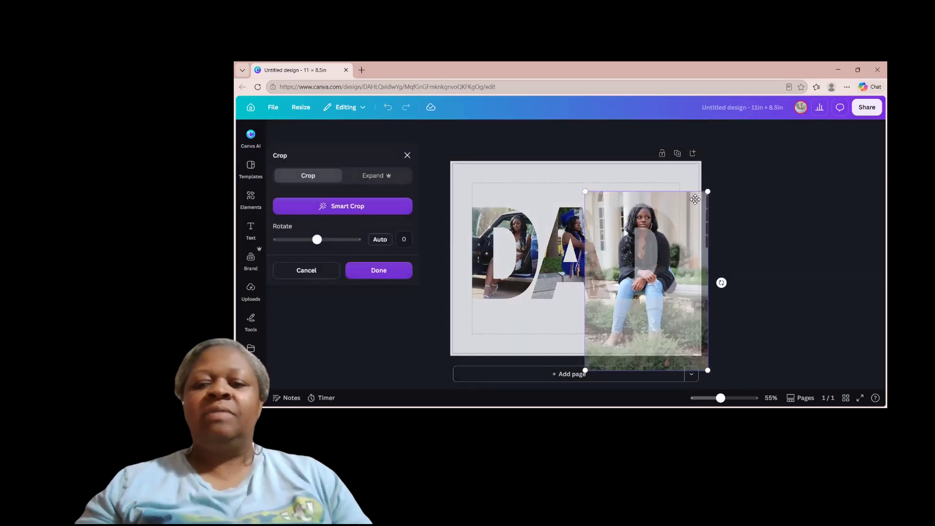
pyautogui.moveTo(706, 192); pyautogui.dragTo(708, 197)
pyautogui.click(676, 168)
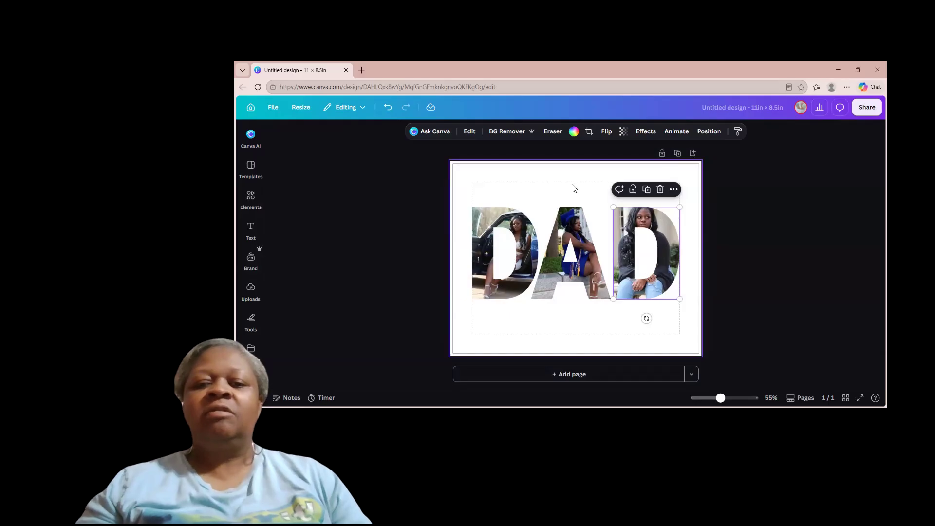
pyautogui.click(583, 180)
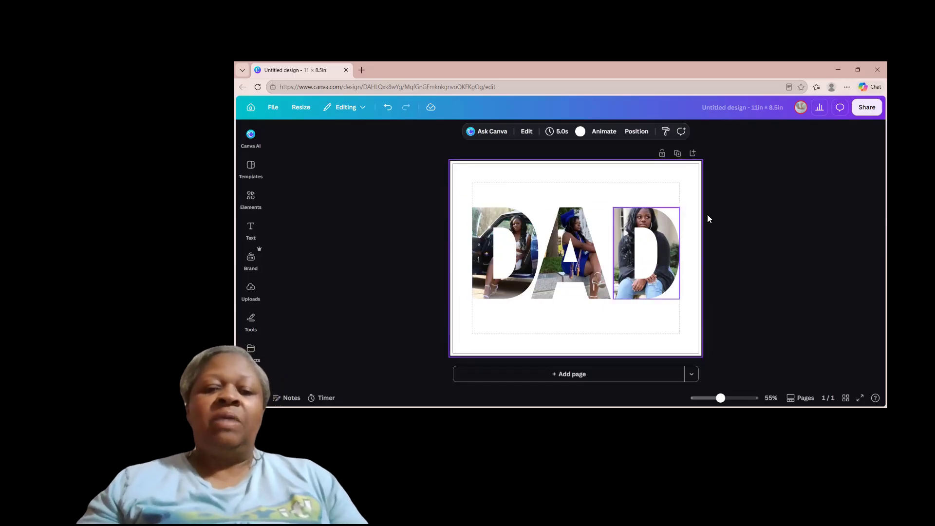
# Step: Group the three DAD photo letters and move the group slightly down to the page's vertical centre
pyautogui.moveTo(471, 182); pyautogui.dragTo(687, 351)
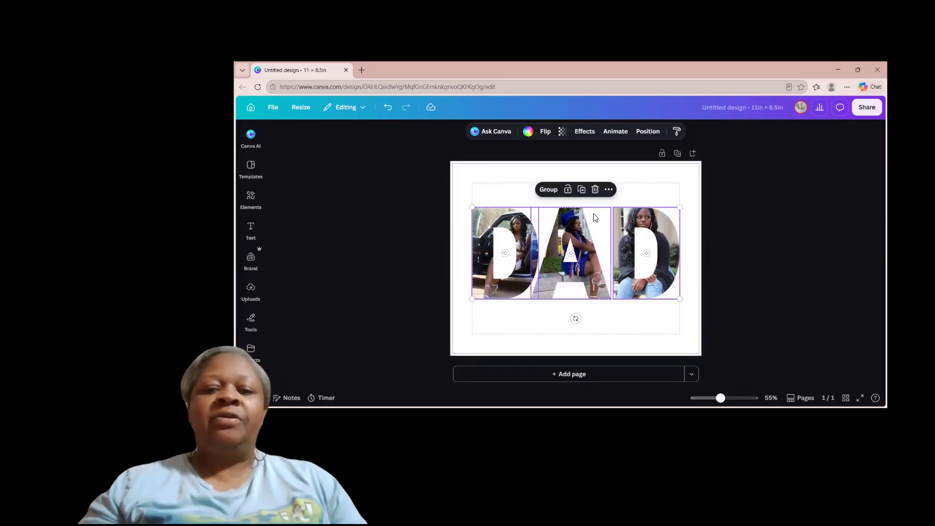
pyautogui.click(554, 189)
pyautogui.moveTo(538, 206); pyautogui.dragTo(540, 224)
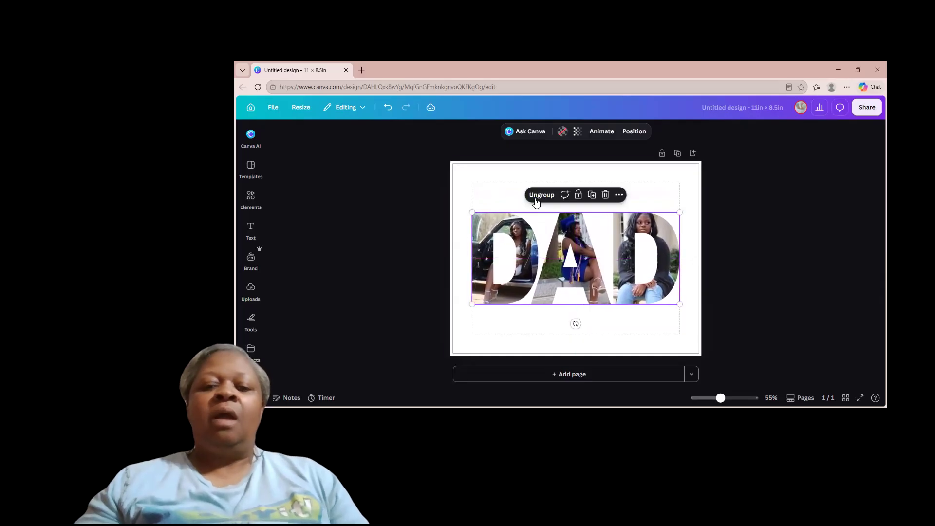
pyautogui.click(513, 175)
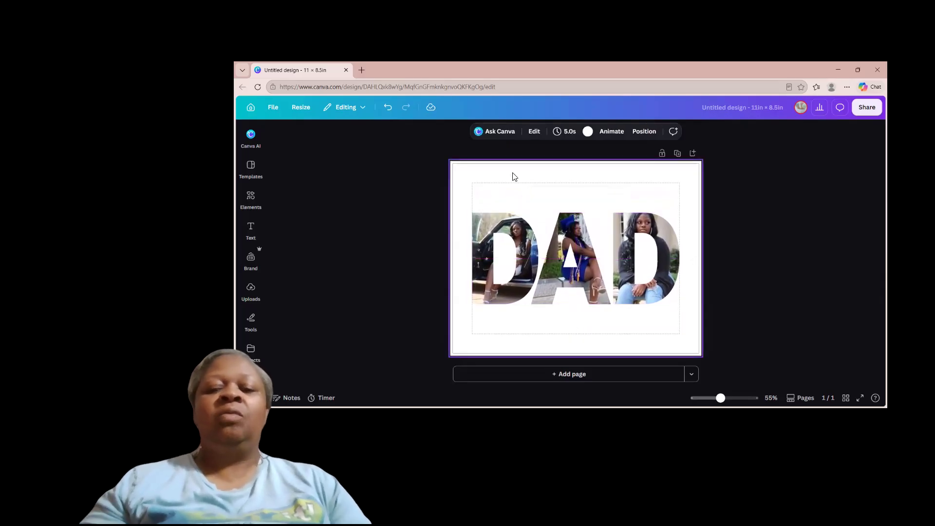